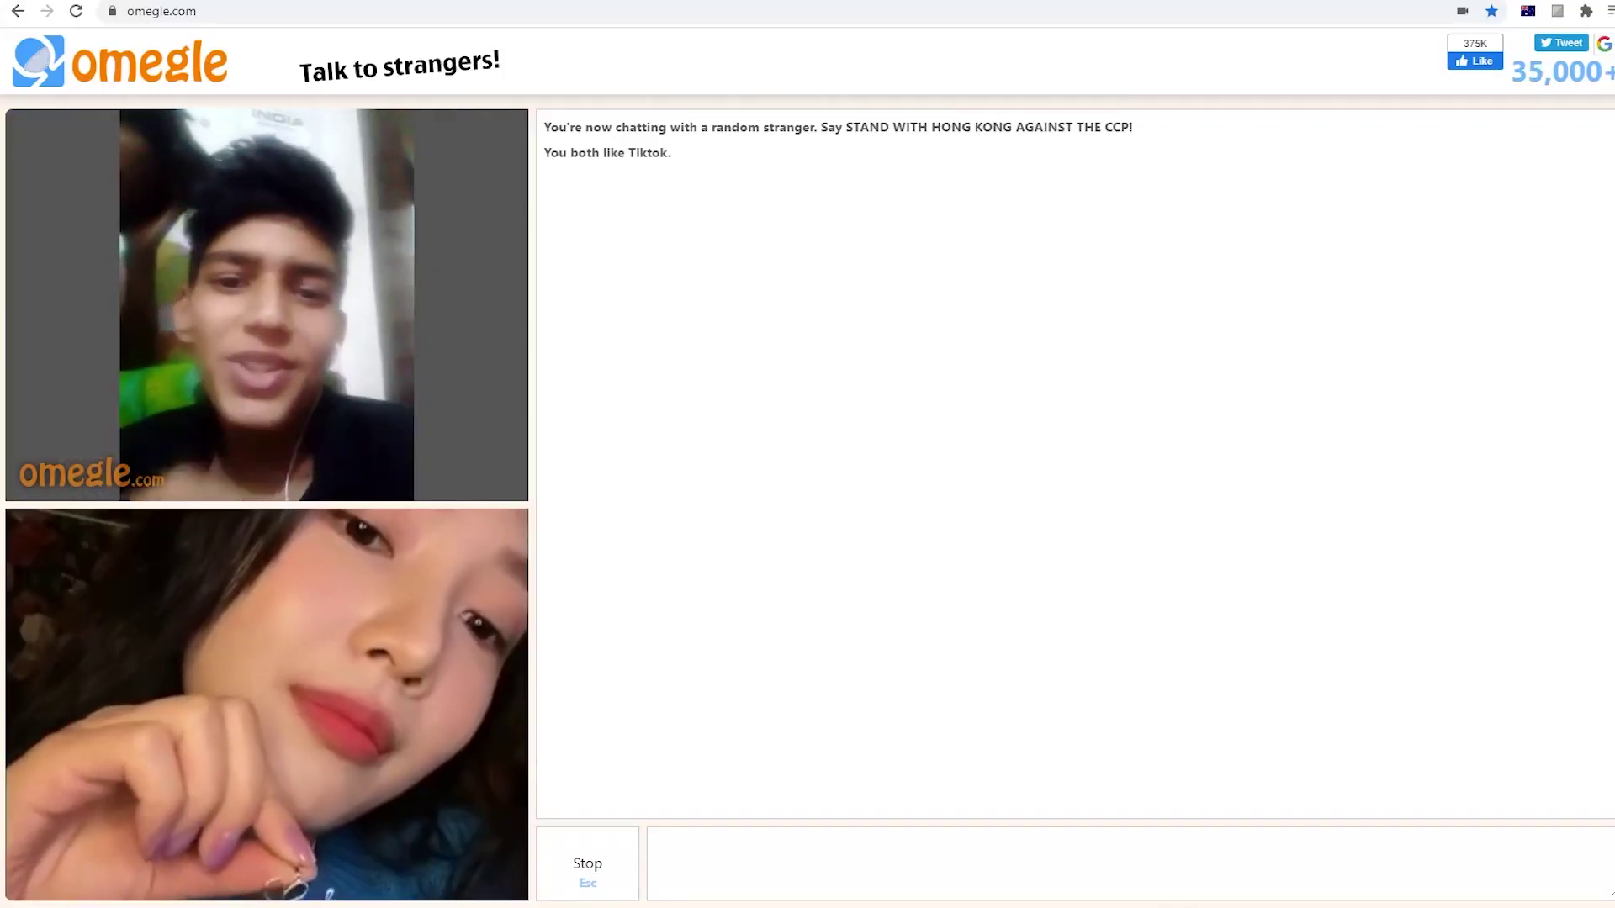
Step: Disconnect from the current Omegle stranger
{"action": "key", "text": "Escape"}
{"action": "key", "text": "Escape"}
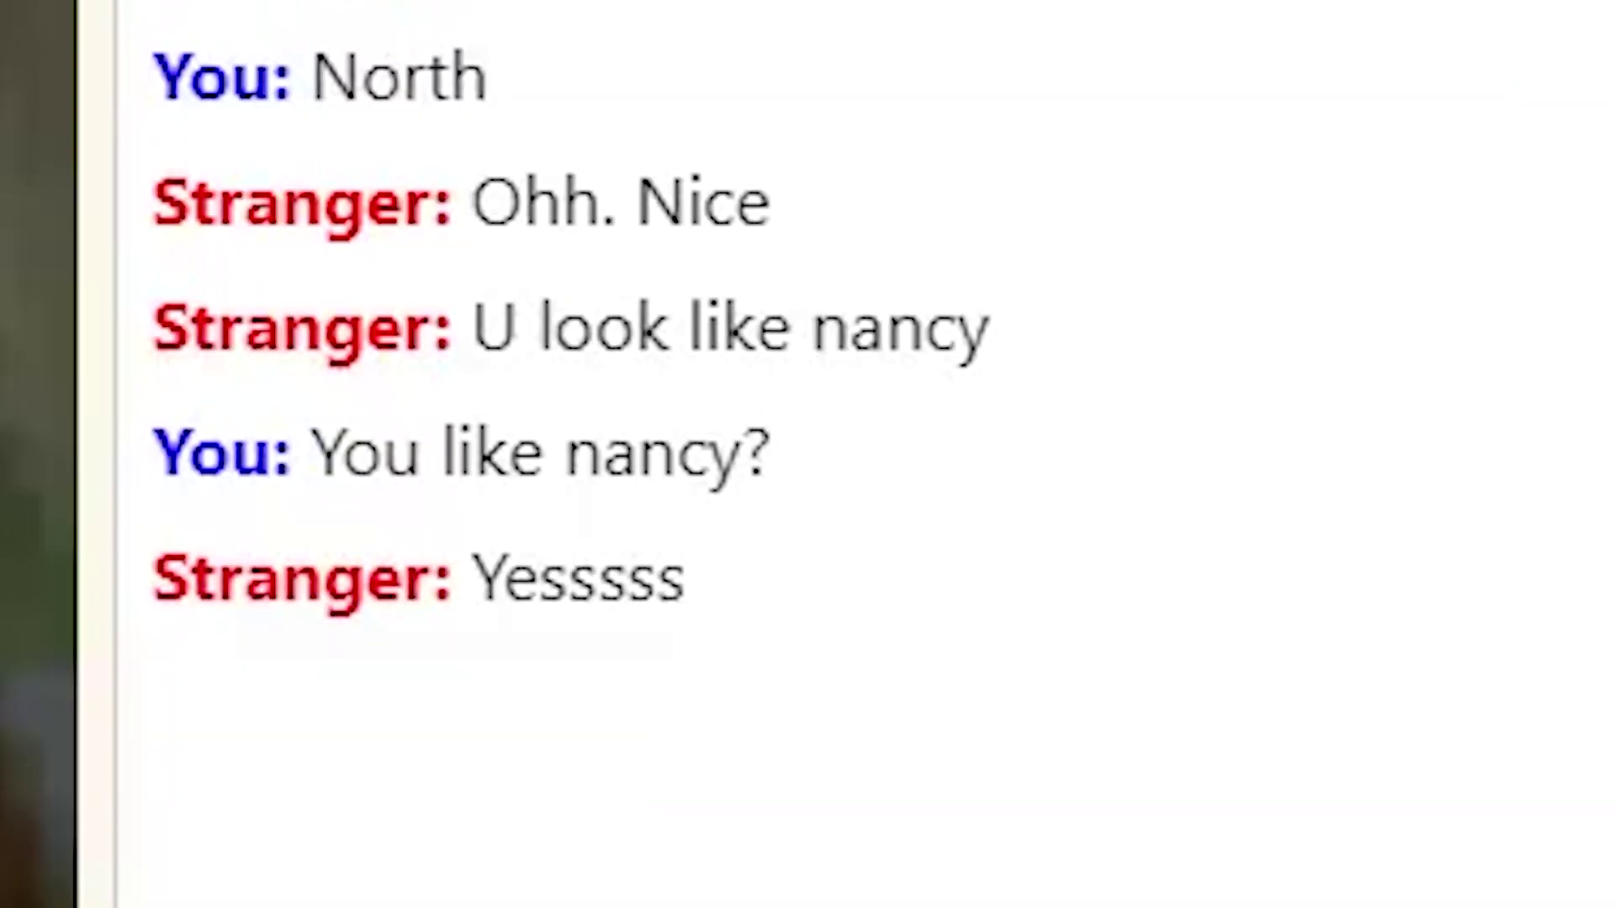
{"action": "type", "text": "You should like me more"}
Step: Send the reply 'You should like me more' to the stranger
{"action": "key", "text": "Return"}
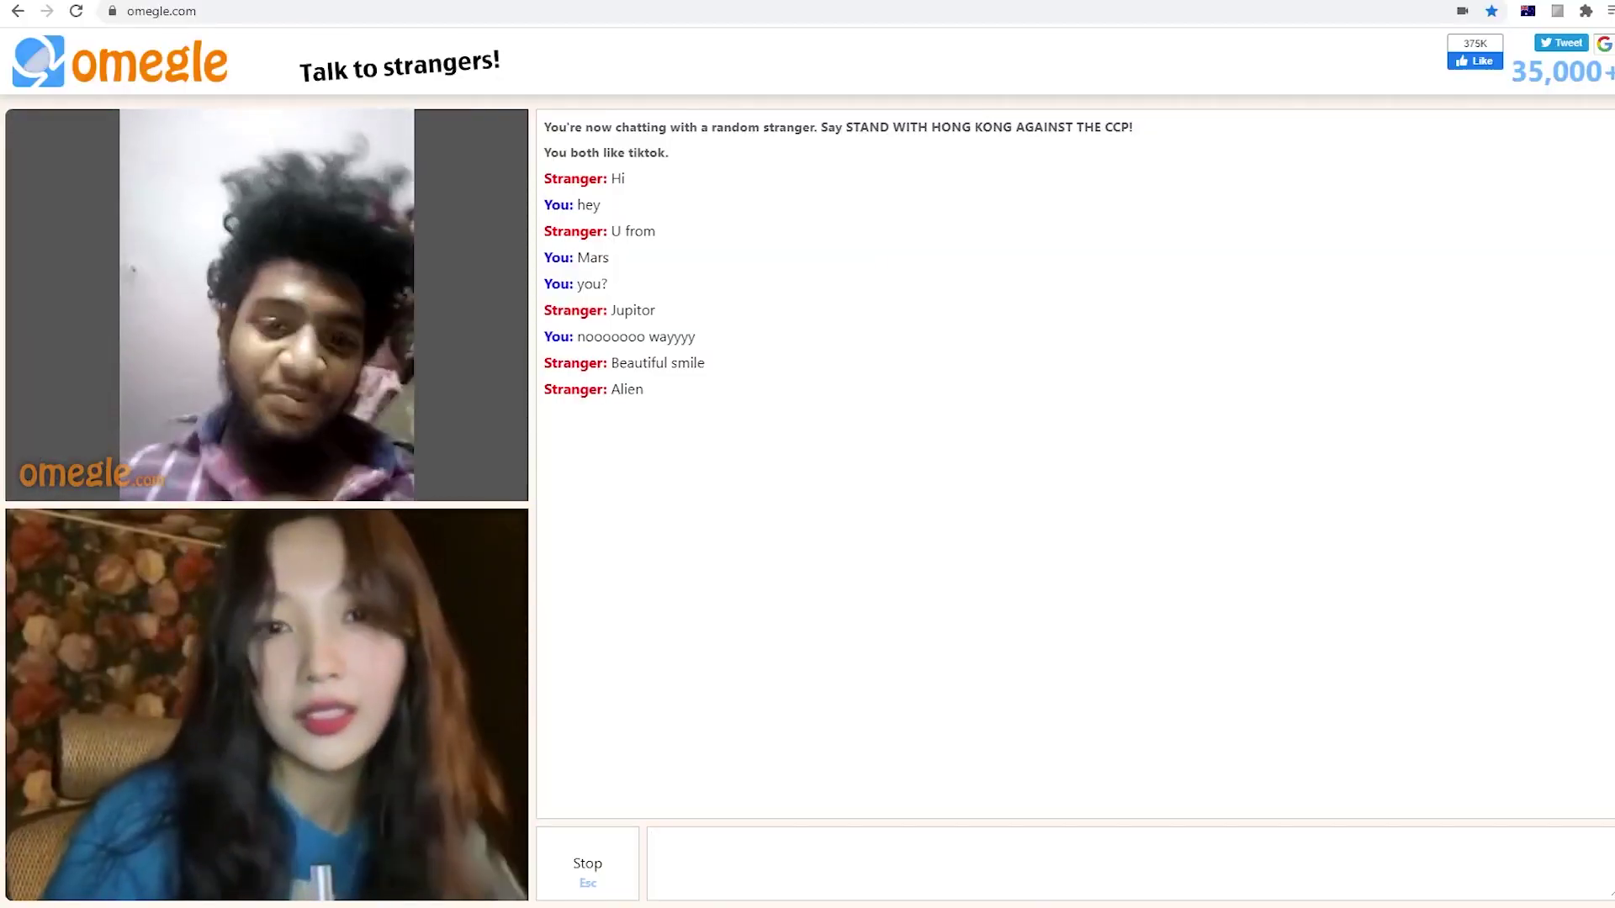
{"action": "type", "text": "You"}
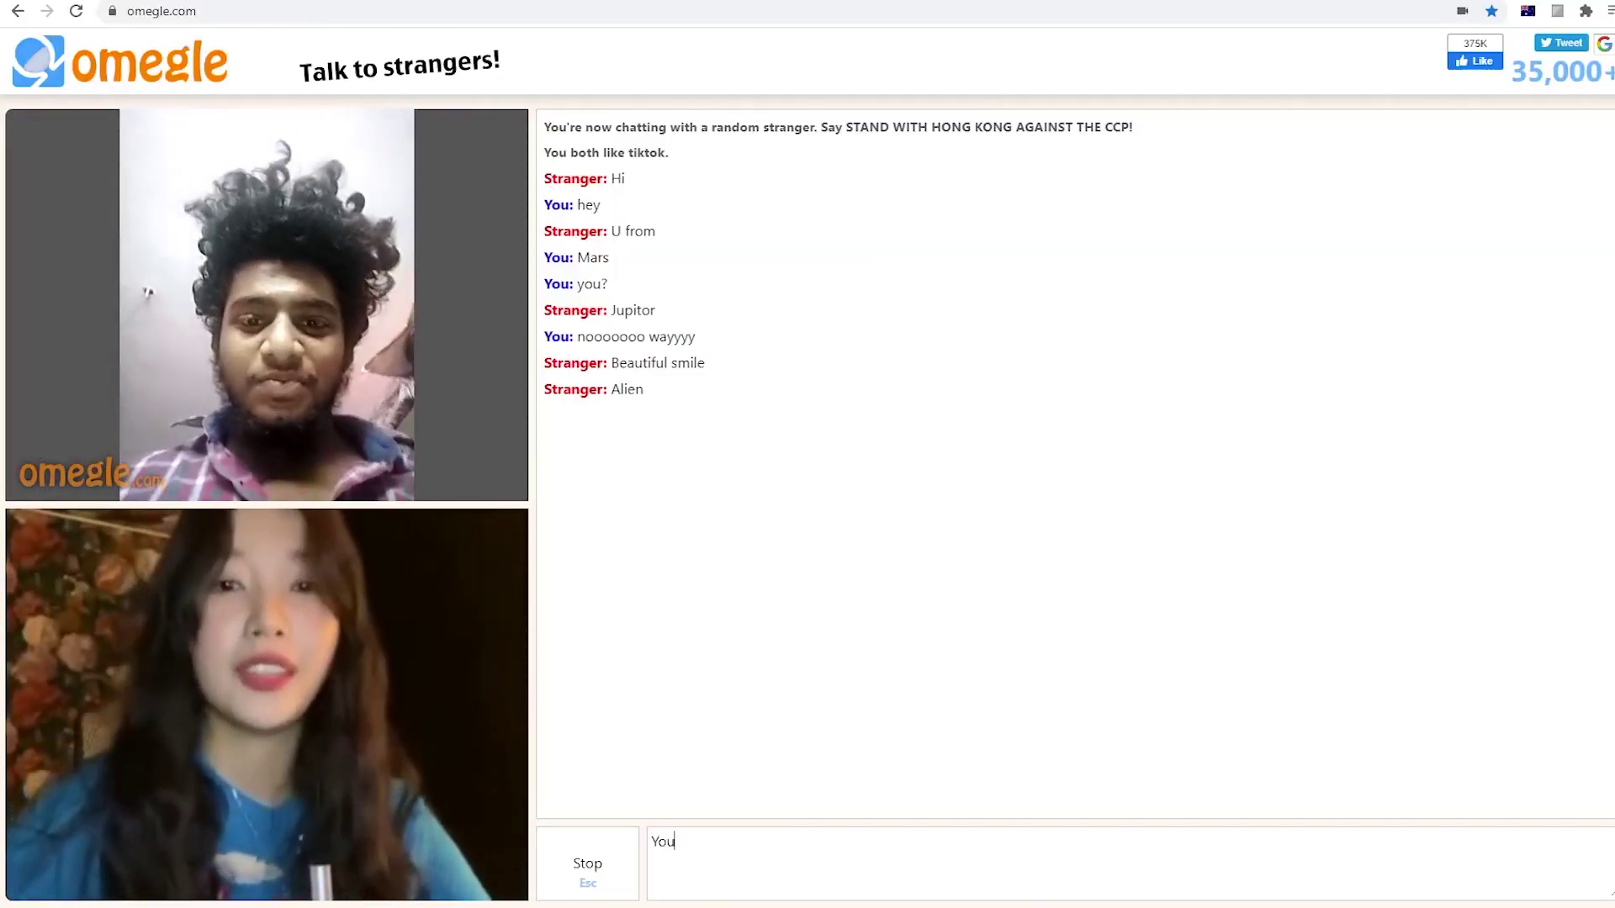
{"action": "type", "text": "ndsome"}
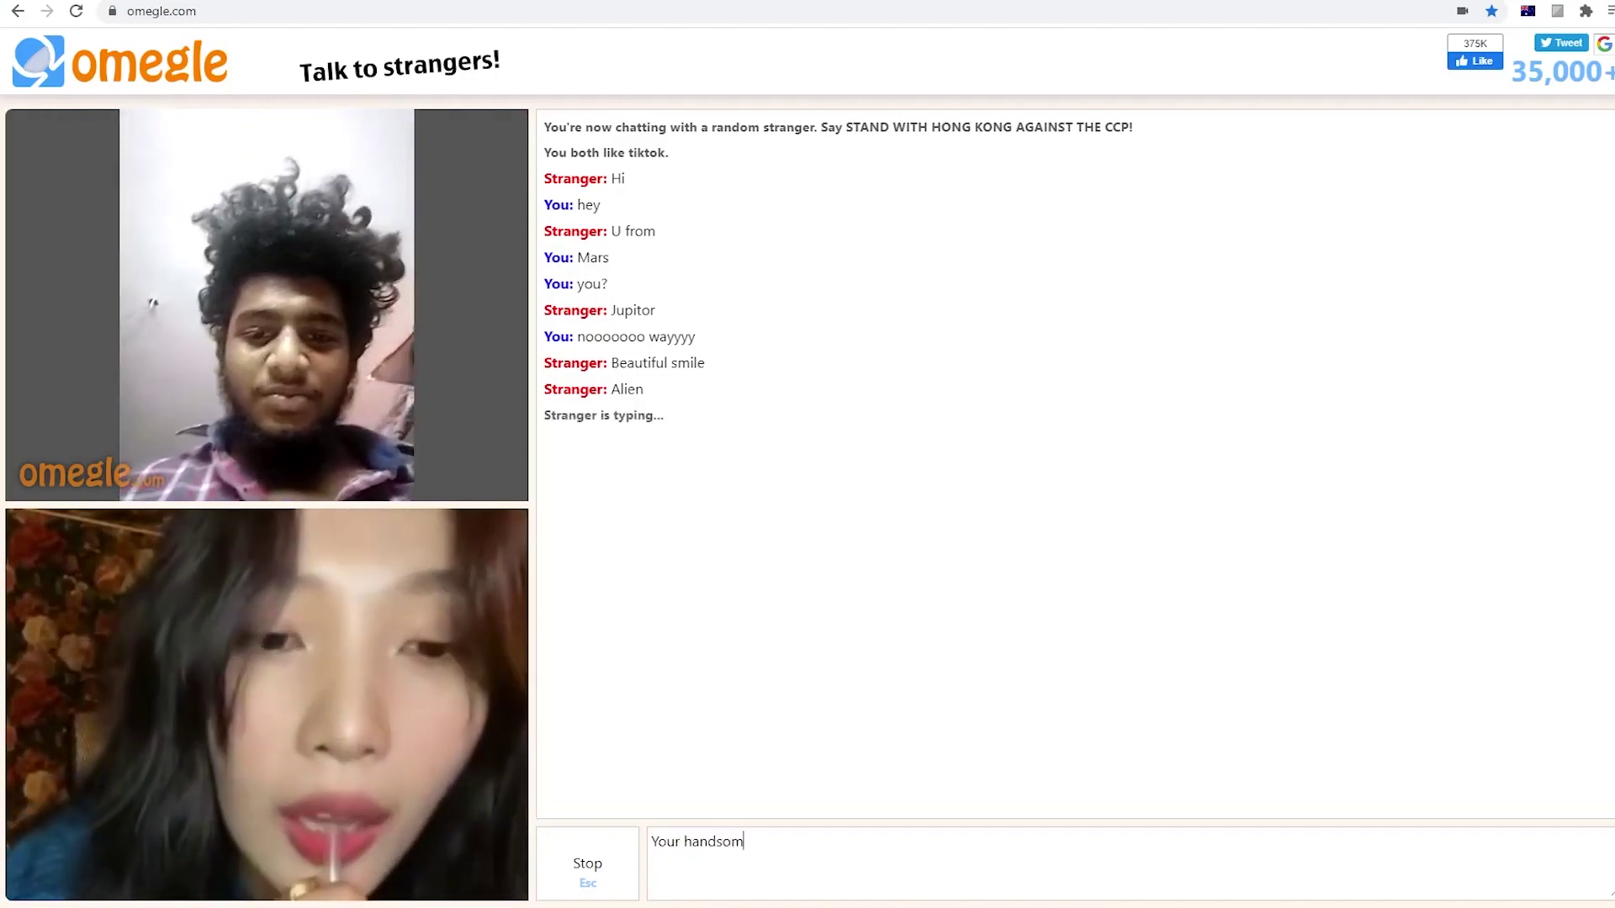
Step: Send 'Your handsome' to the curly-haired stranger
{"action": "key", "text": "Return"}
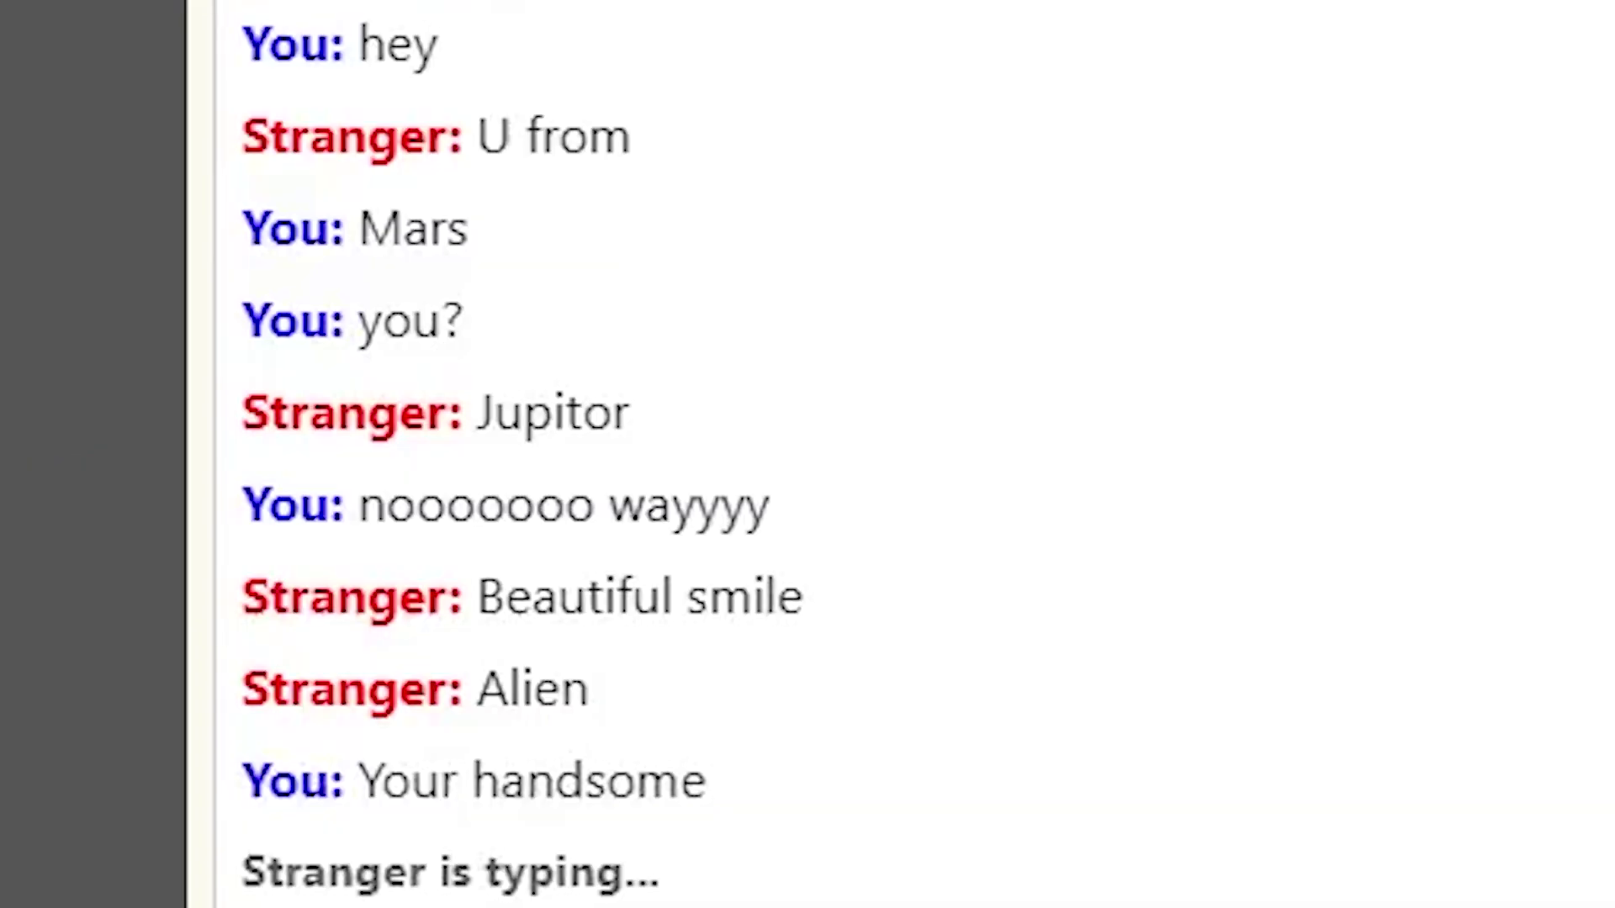